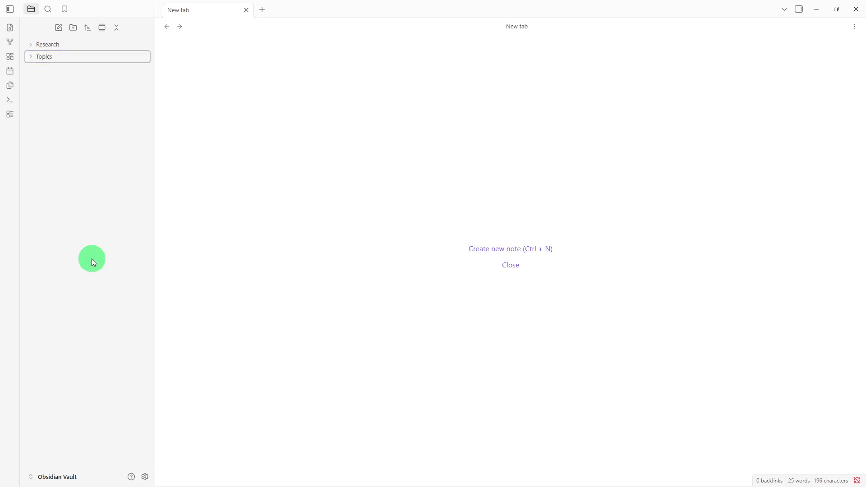
Step: Create a new folder named References at the top level of the vault
right_click(92, 260)
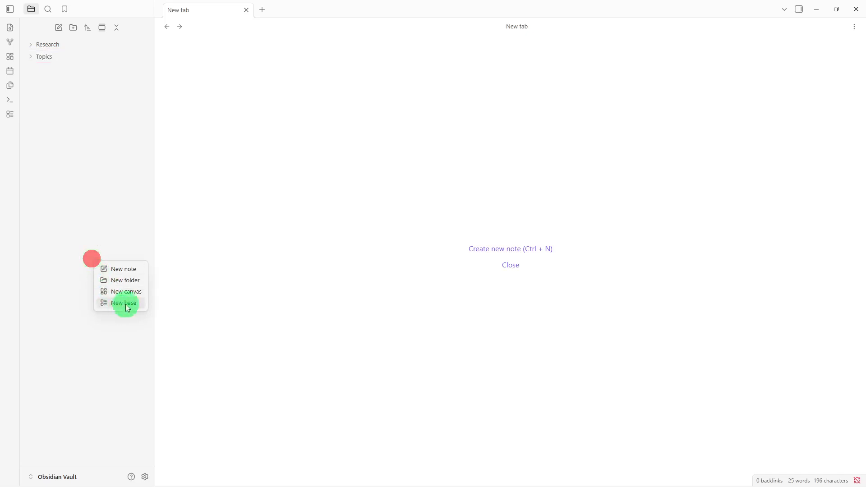
click(139, 279)
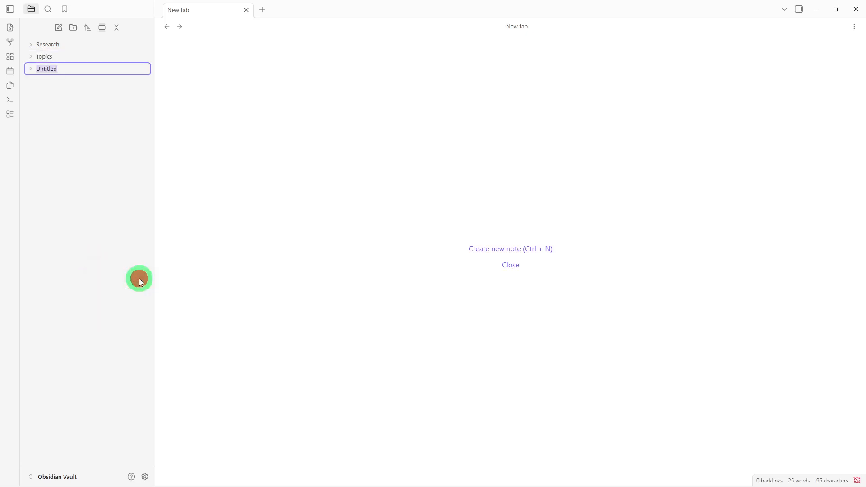
key(BackSpace)
text(References)
key(Return)
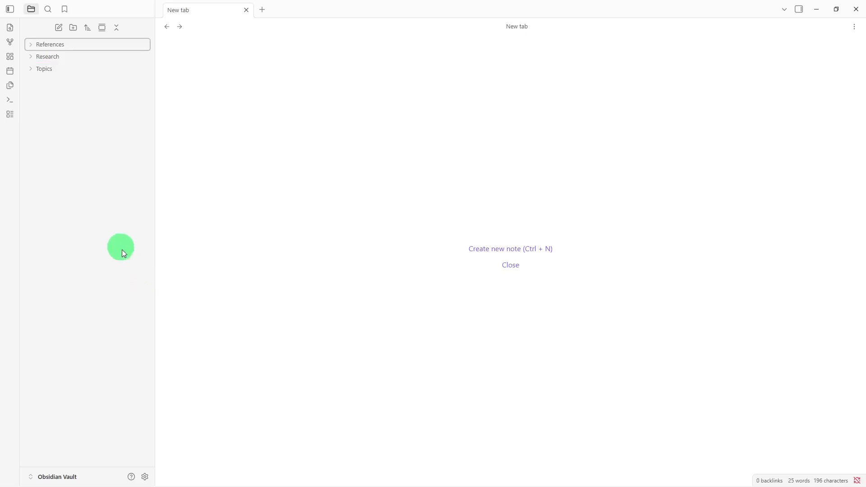
Step: Create a new note titled Research Dashboard at the top level of the vault
right_click(85, 106)
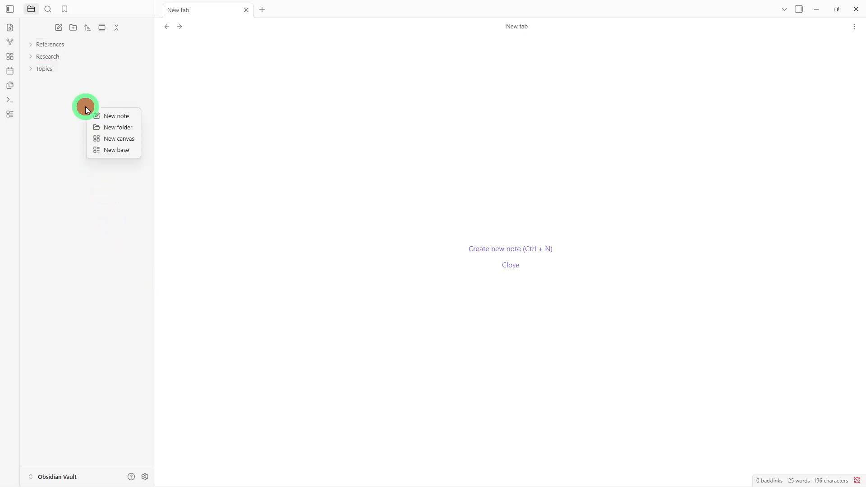
click(96, 113)
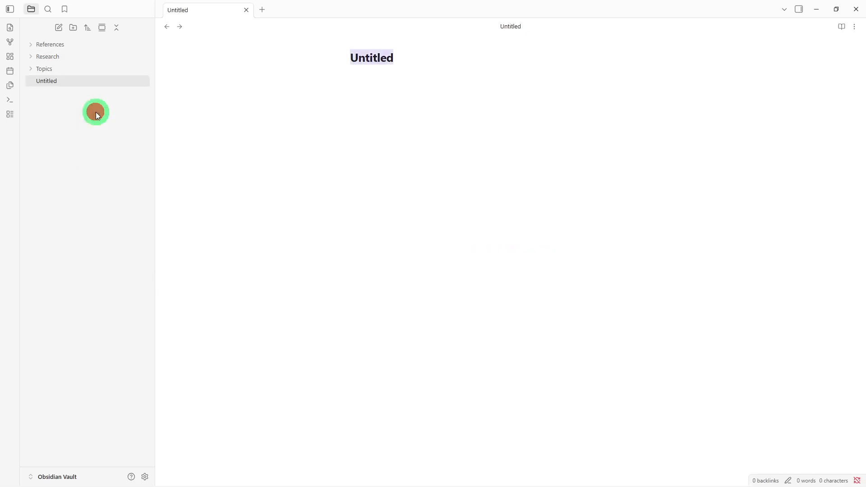
key(BackSpace)
text(Res)
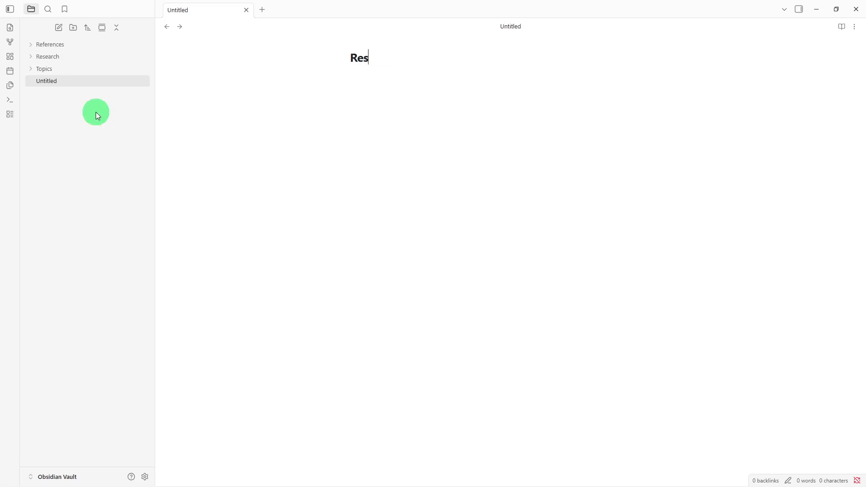
text(earch Dashb)
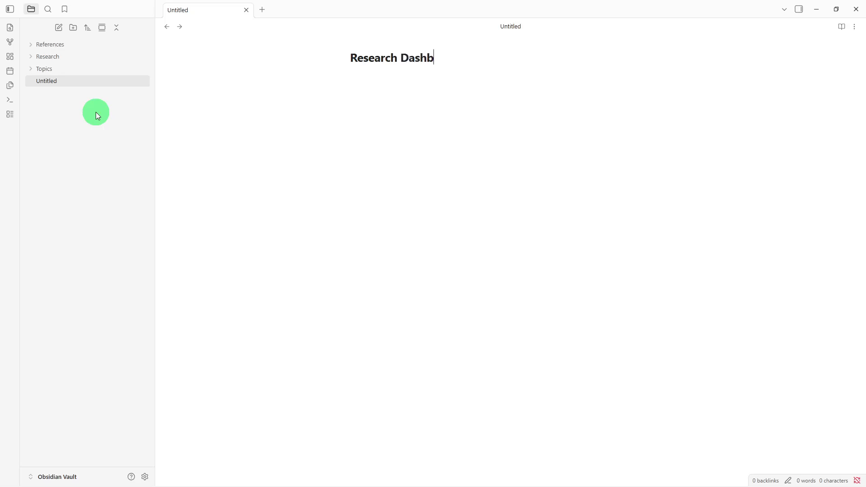
text(oard)
key(Return)
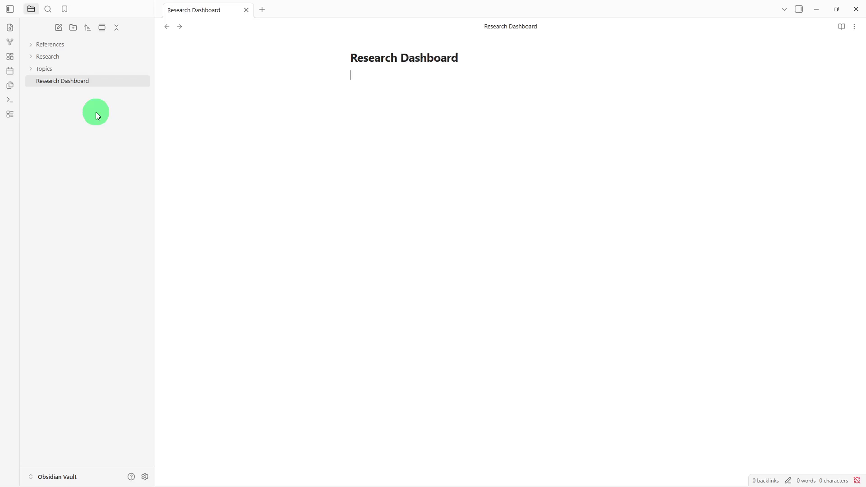
Step: Add Active Research, Upcoming Topics, Completed Research, Priority Topics, Next Review (Date:) and Related Resources headings, and move the note into the Research folder
text(## Active Research -   ## Upcoming Topics -   ## Completed Research -   ## Priority Topics -   ## Next Review Date:   ## Related Resources -)
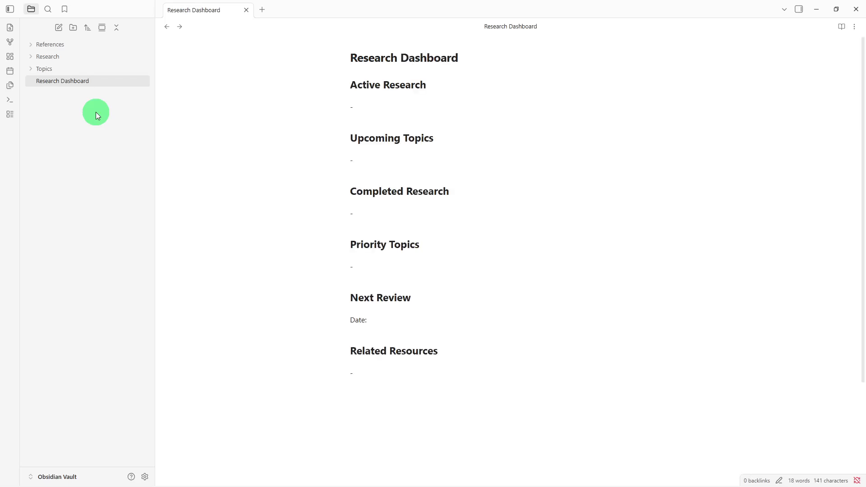
drag(86, 83, 94, 59)
click(93, 58)
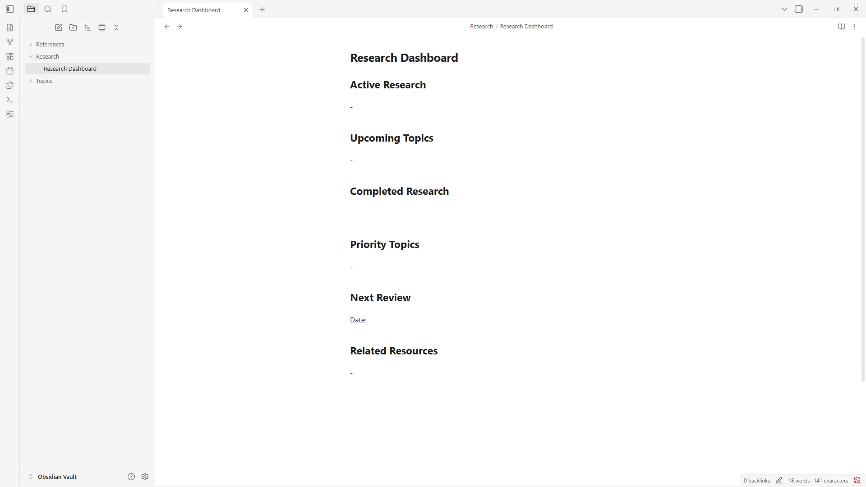
Step: Create a new note titled Topic Tracker at the top level of the vault
right_click(110, 140)
click(124, 147)
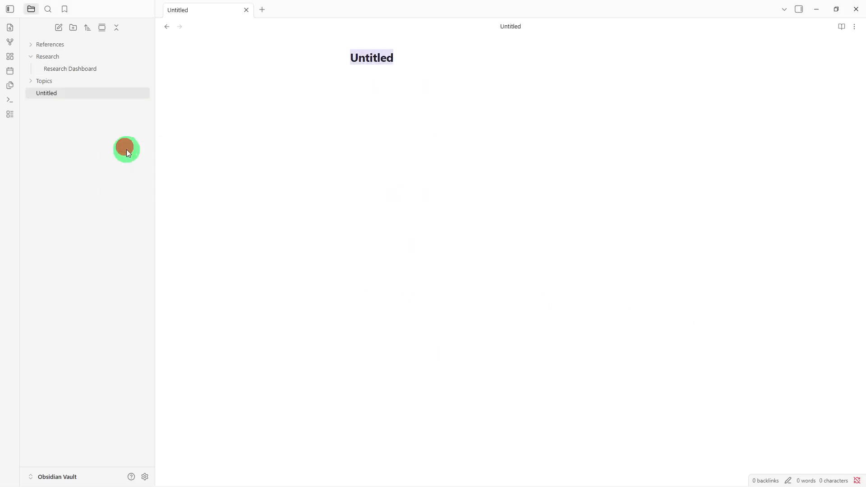
key(BackSpace)
text(To)
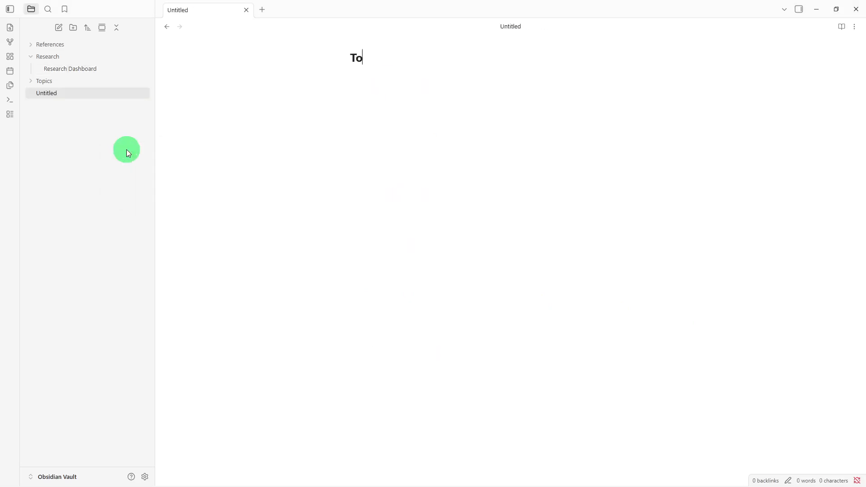
text(pic Tracker)
key(Return)
Step: Fill the note with Topic Information (Topic, Category, Status, Priority), Research Summary, Key Findings, Questions To Explore, Related References and Notes, and move it into Topics
text(## Topic Information  Topic:  Category:  Status:  Priority:  ## Research Summary  -  ## Key Findings  -  ## Questions To Explore  -  ## Related References  -  ## Notes  -)
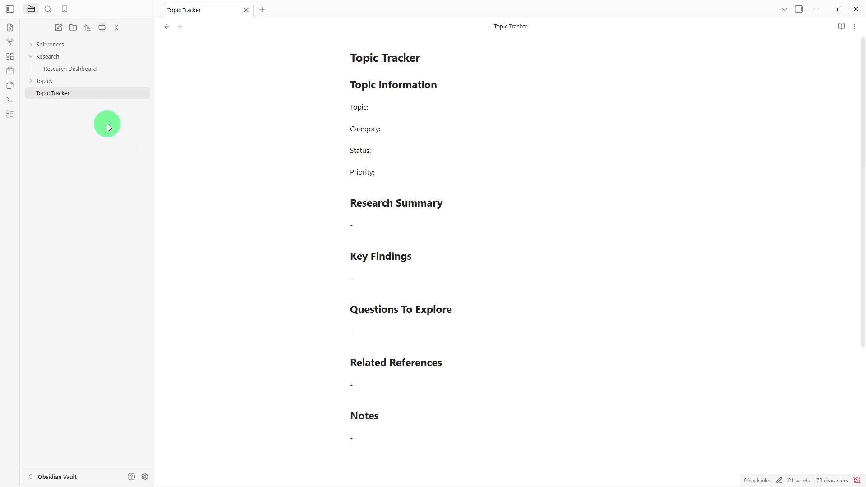
drag(100, 96, 105, 85)
click(104, 85)
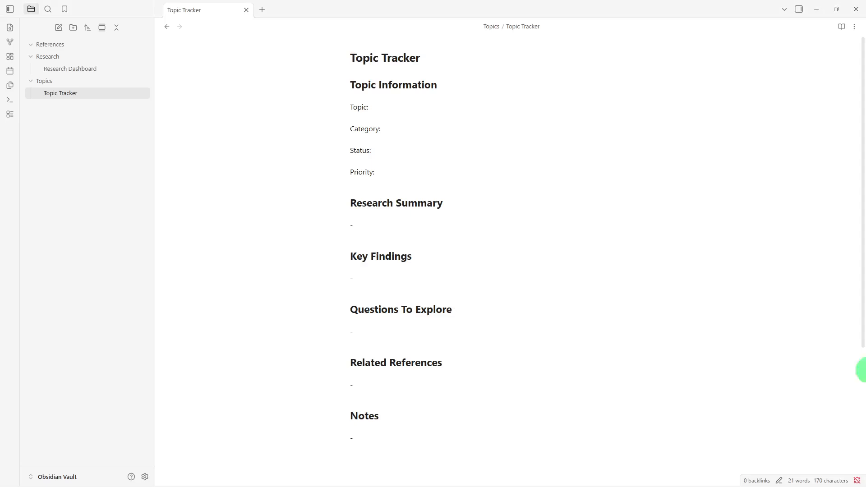
Step: Create a new note titled Reference Library at the top level of the vault
right_click(121, 156)
click(133, 166)
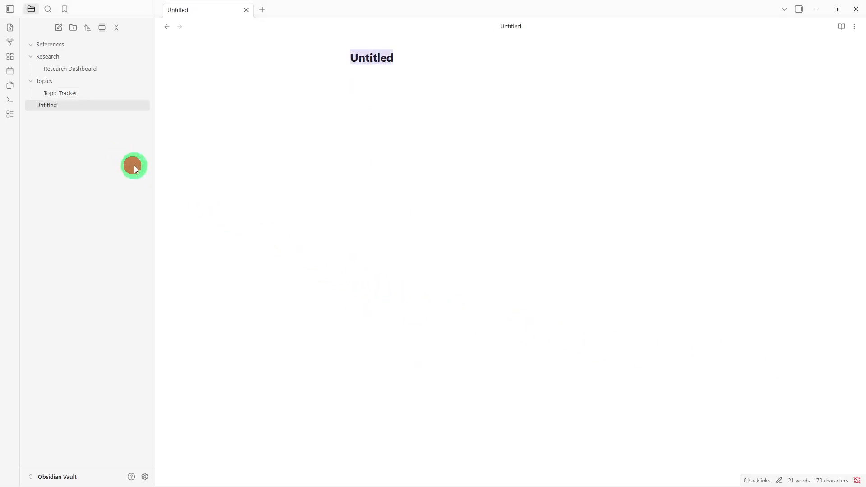
key(BackSpace)
text(R)
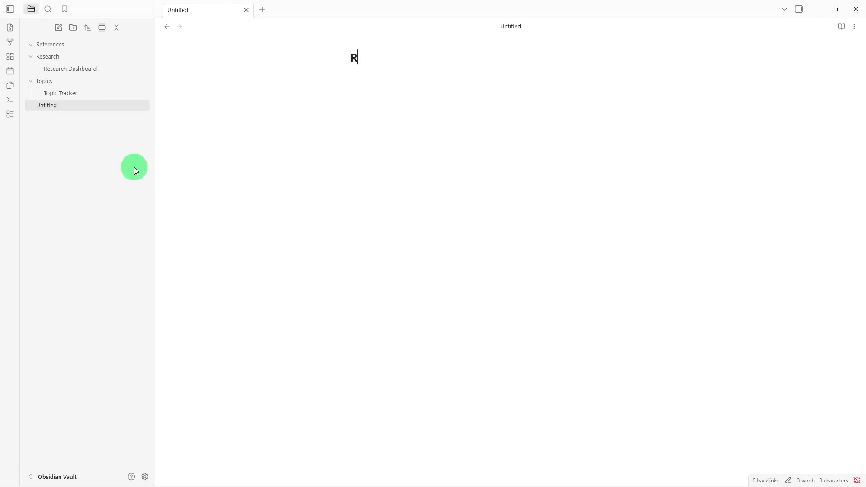
text(eference Library)
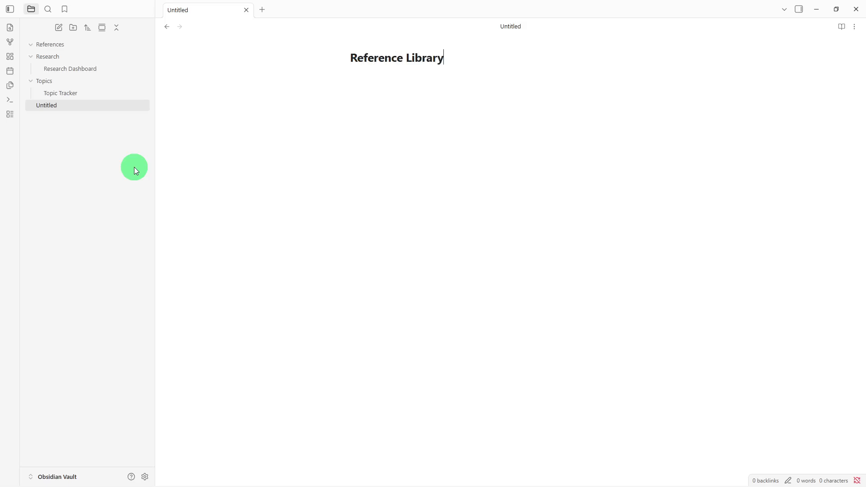
key(Return)
Step: Add Articles, Books, Websites, Research Papers and Notes headings with empty dash entries, and move the note into the References folder
text(## Articles -   ## Books -   ## Websites -   ## Research Papers -   ## Notes -)
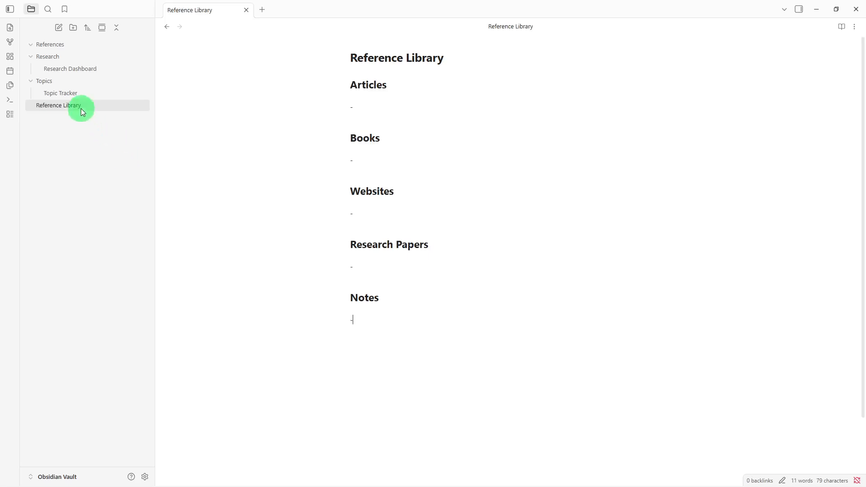
drag(80, 109, 98, 46)
click(98, 46)
click(99, 46)
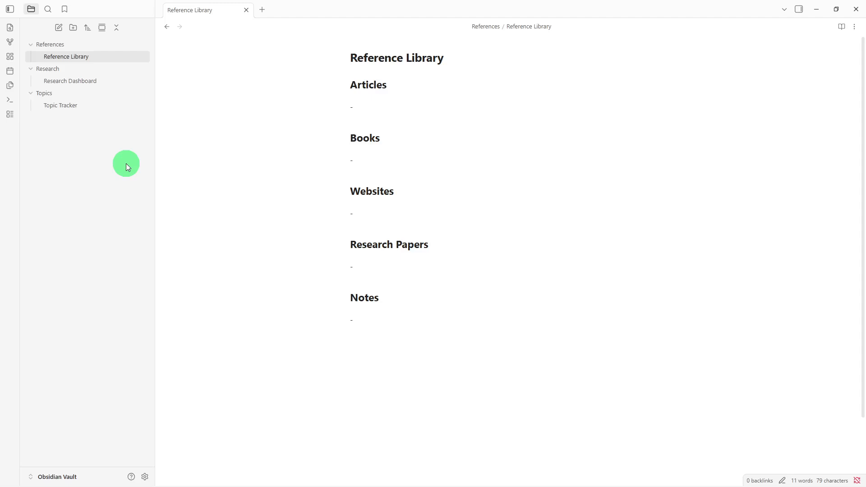
Step: In the Research Dashboard note, insert internal links to Topic Tracker and Reference Library under Related Resources
click(128, 85)
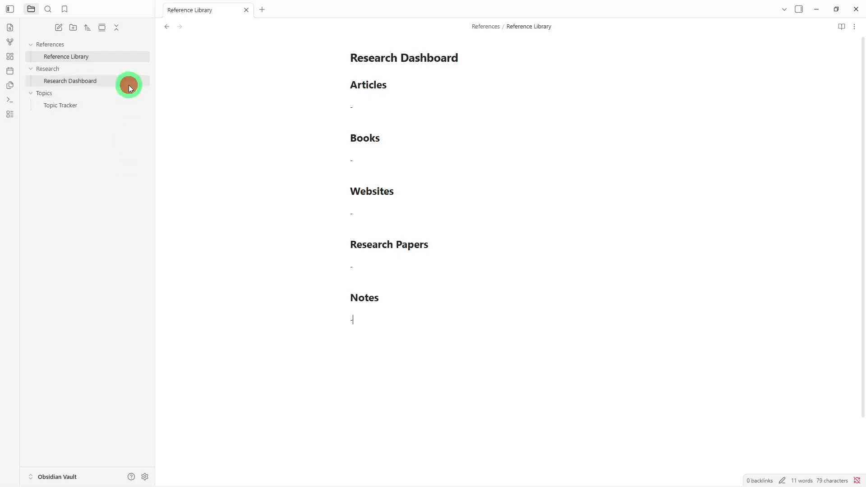
click(489, 386)
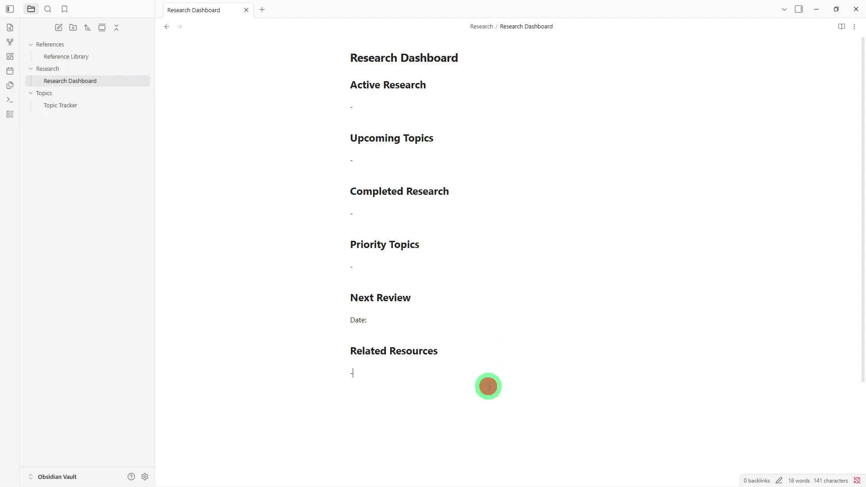
key(Return)
text([[)
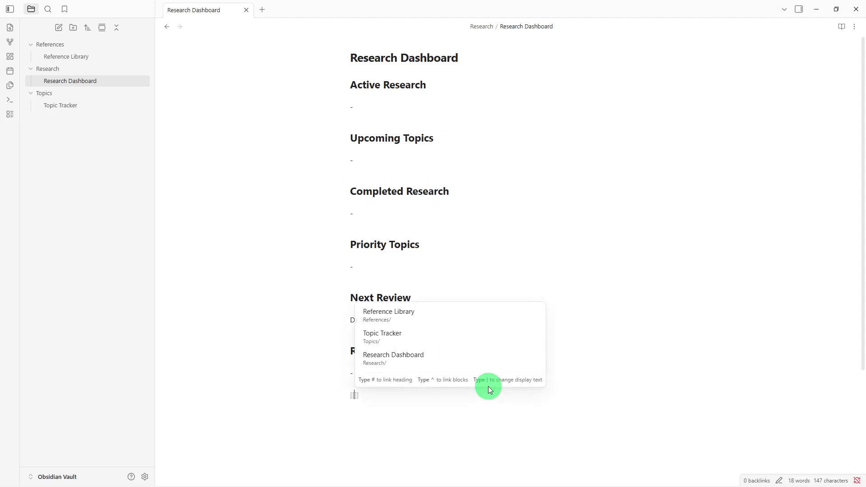
click(464, 332)
key(Return)
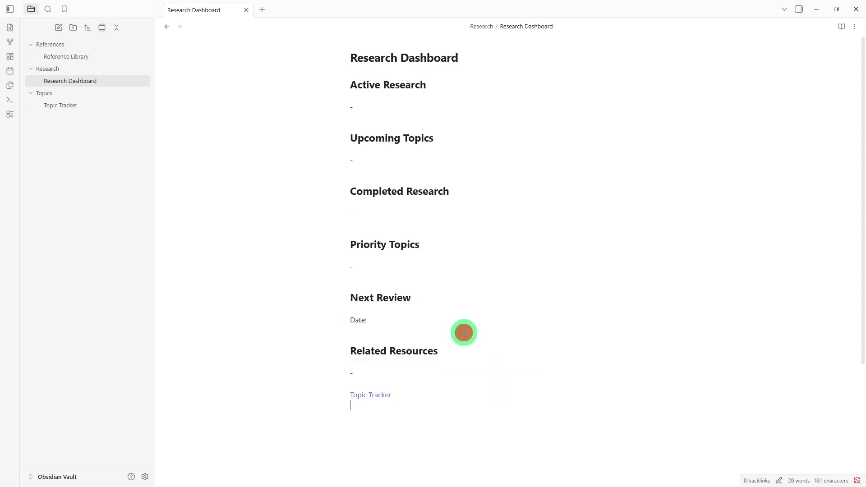
text([[)
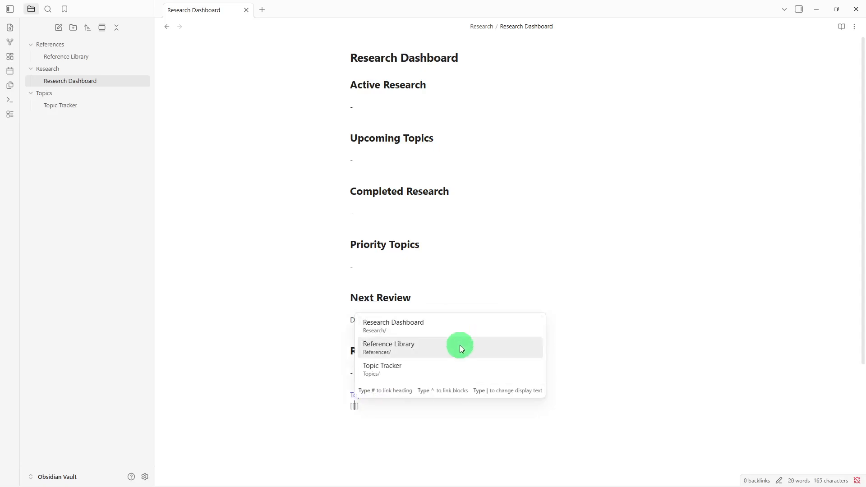
click(459, 345)
key(Return)
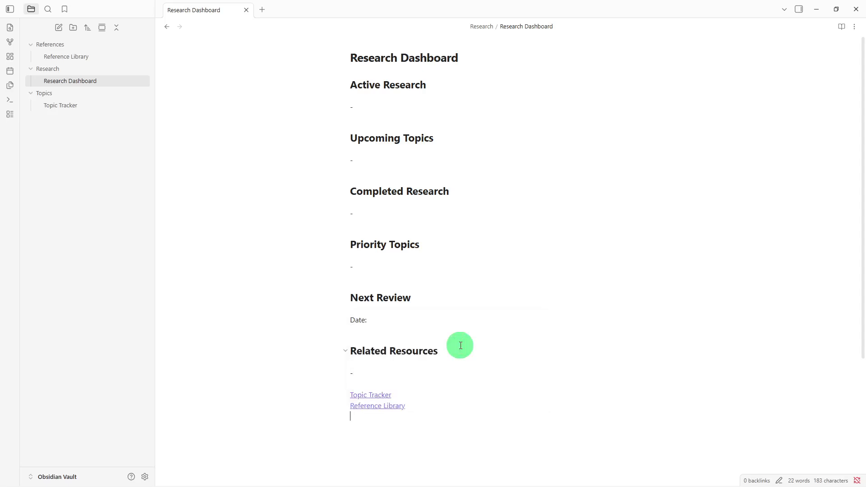
Step: Open the Topic Tracker note and insert an internal link to Research Dashboard at its end
click(387, 395)
click(416, 449)
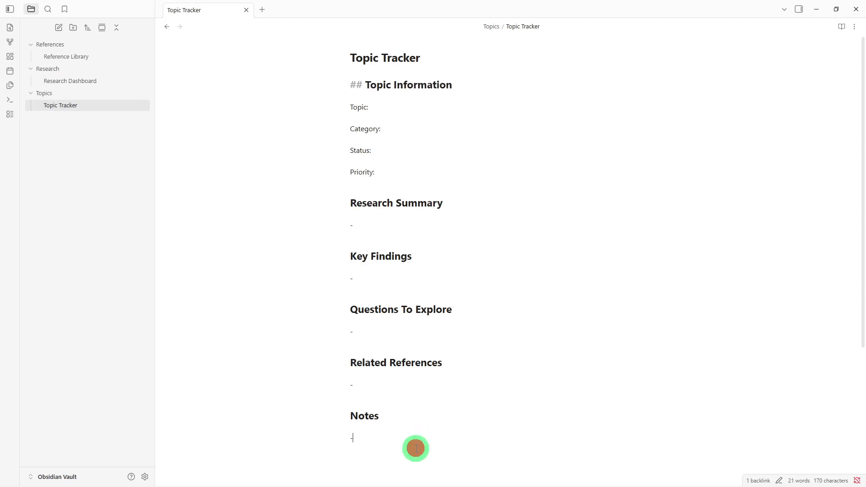
text([[)
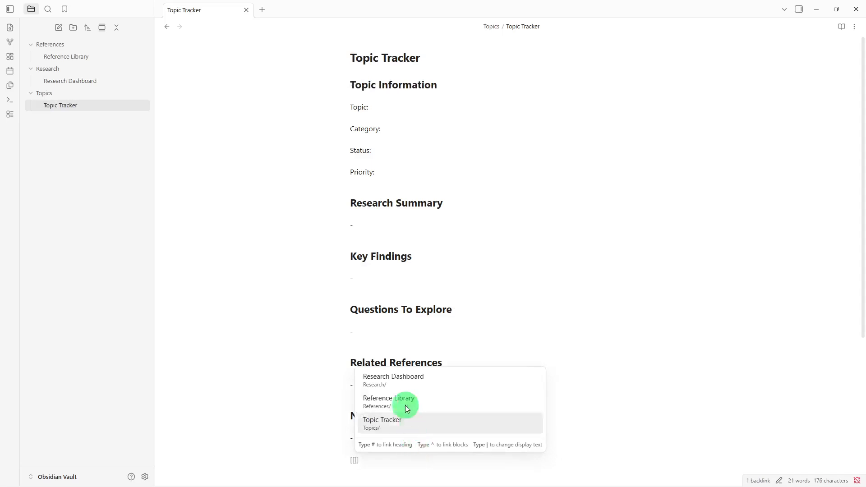
click(405, 383)
key(Return)
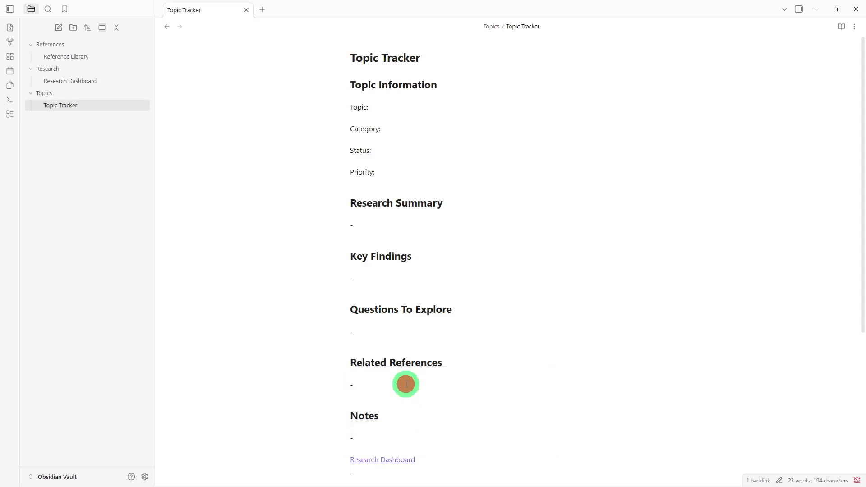
Step: Open the Reference Library note through the Research Dashboard and insert internal links to Research Dashboard and Reference Library at its end
click(371, 465)
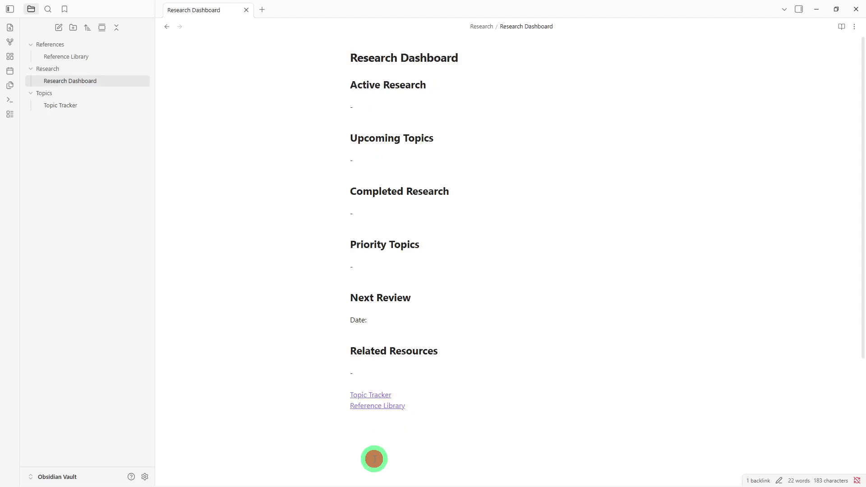
click(377, 405)
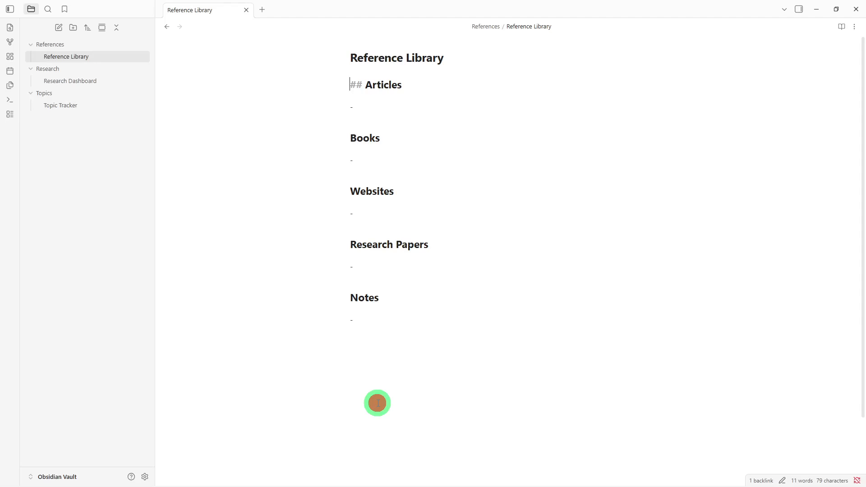
click(378, 403)
key(Return)
key(Return)
text([[)
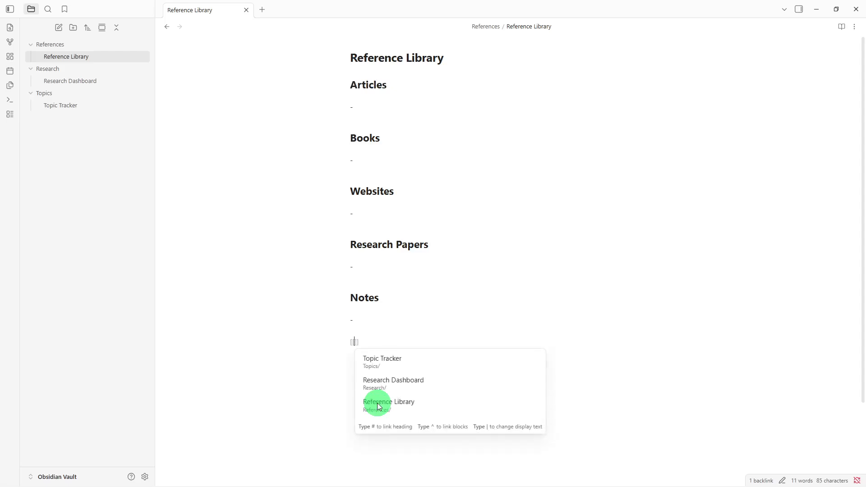
click(381, 386)
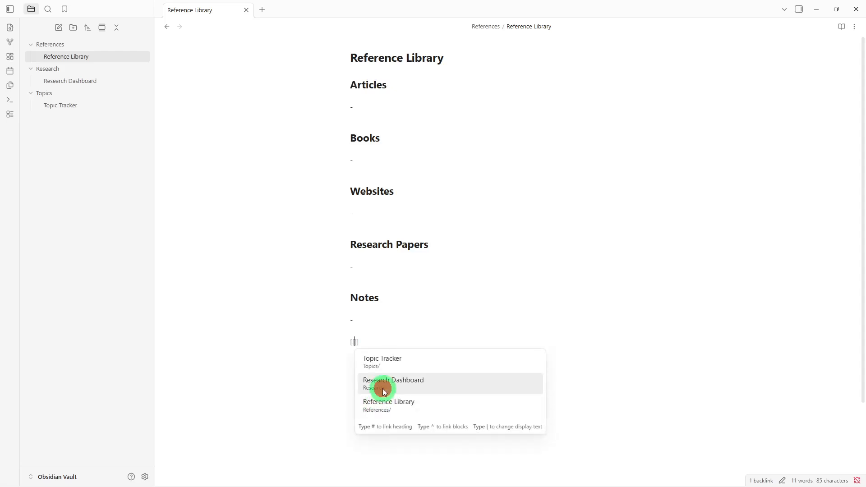
key(Return)
text([[)
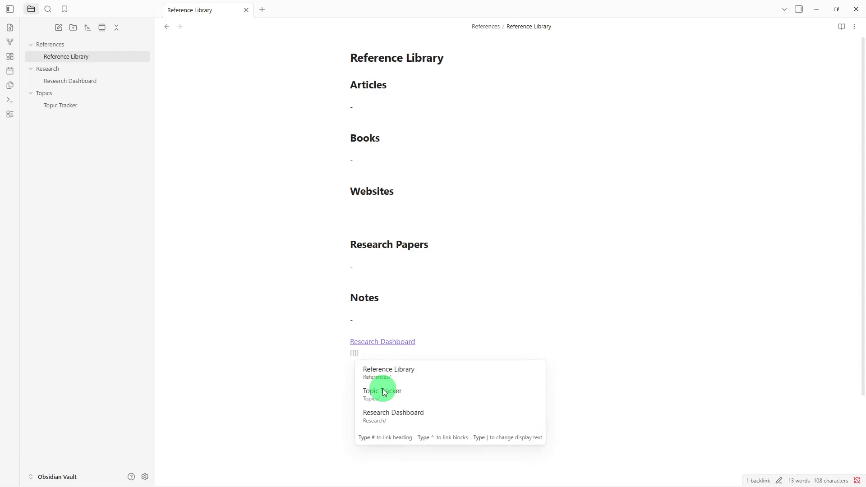
click(393, 377)
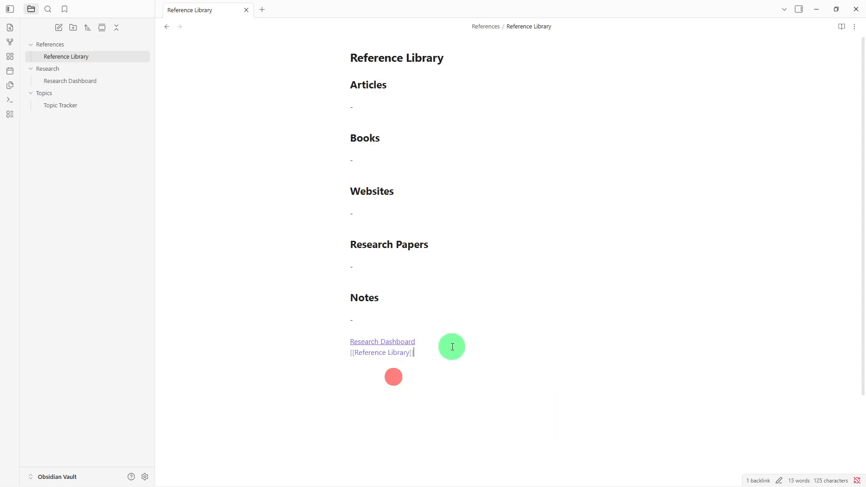
key(Return)
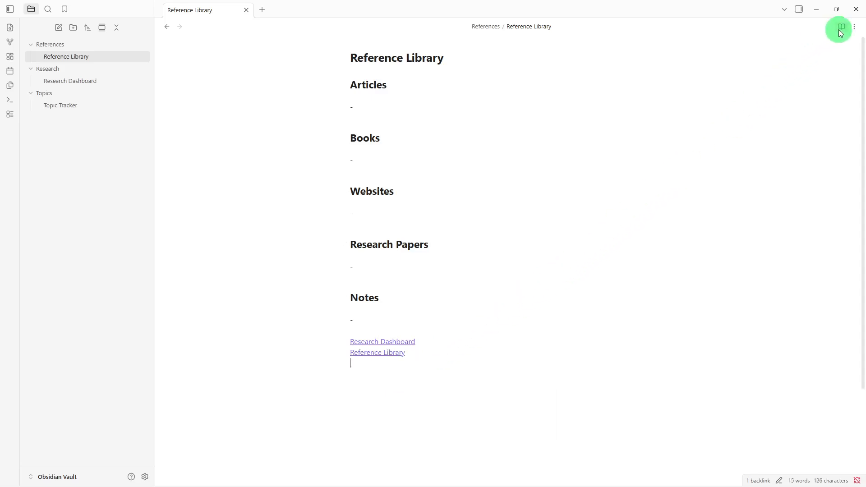
Step: Add an aliases property with the value "resources" to the Reference Library note
click(854, 28)
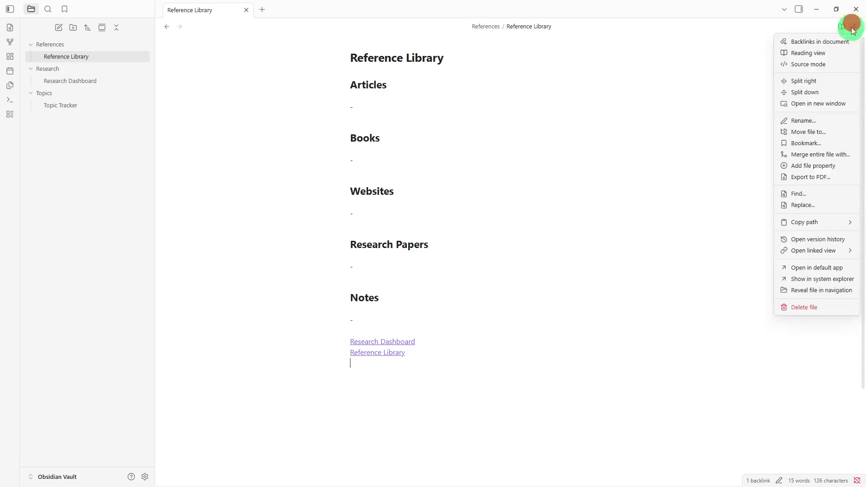
click(814, 169)
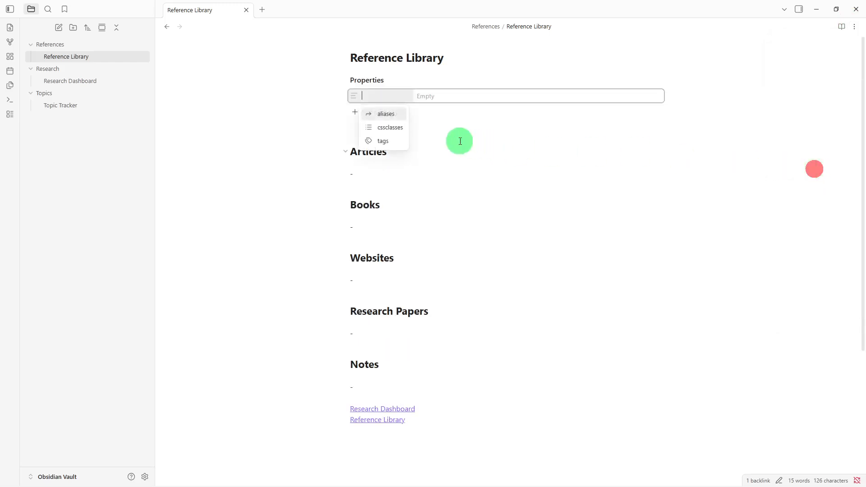
click(380, 115)
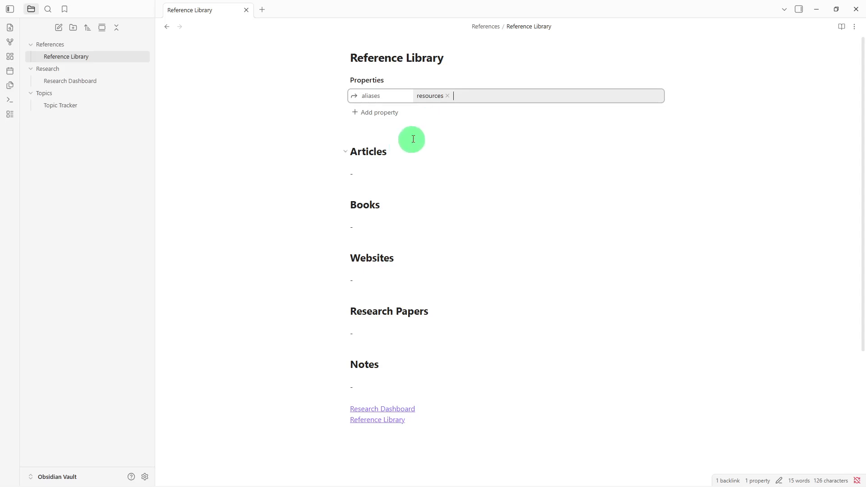
Step: Insert the tags #library and #books directly below the Articles heading in the Reference Library note
click(380, 165)
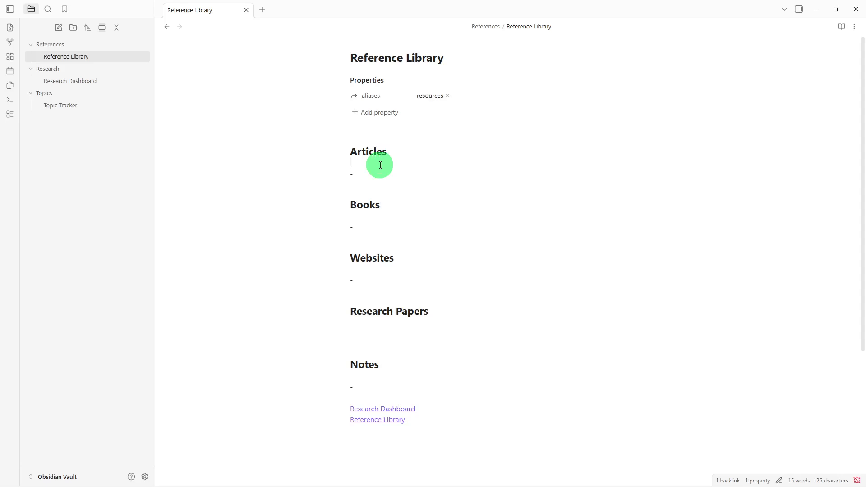
text(#)
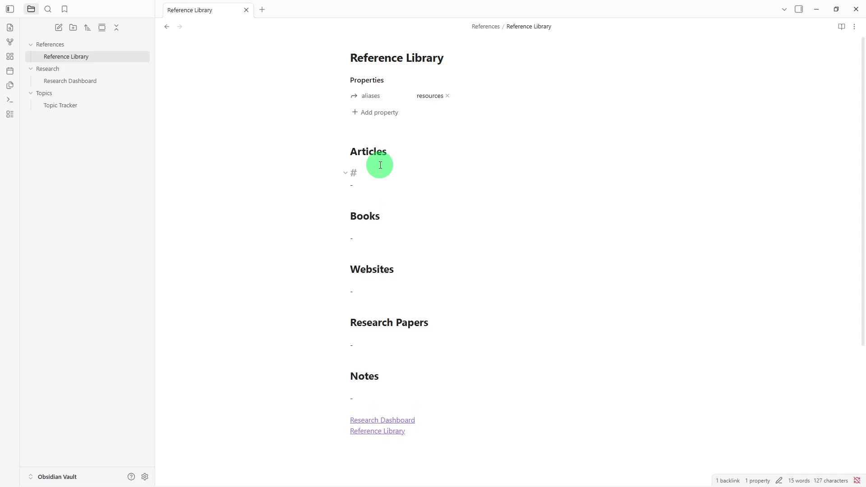
text(library)
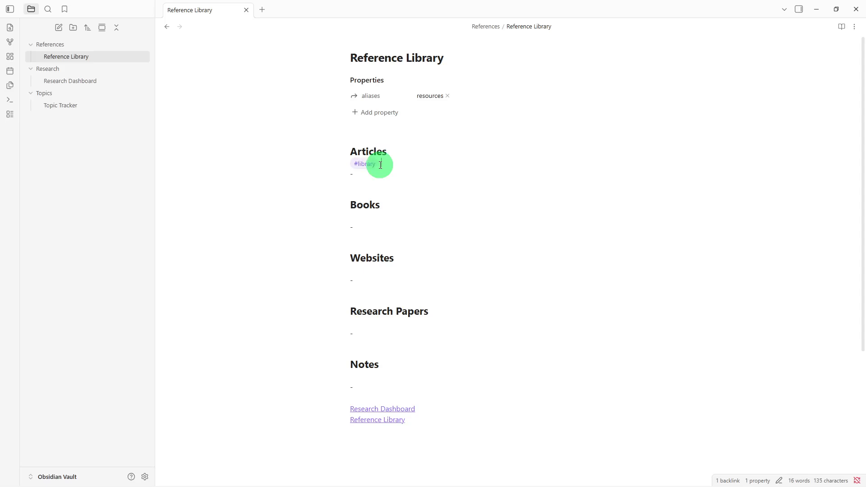
text( #)
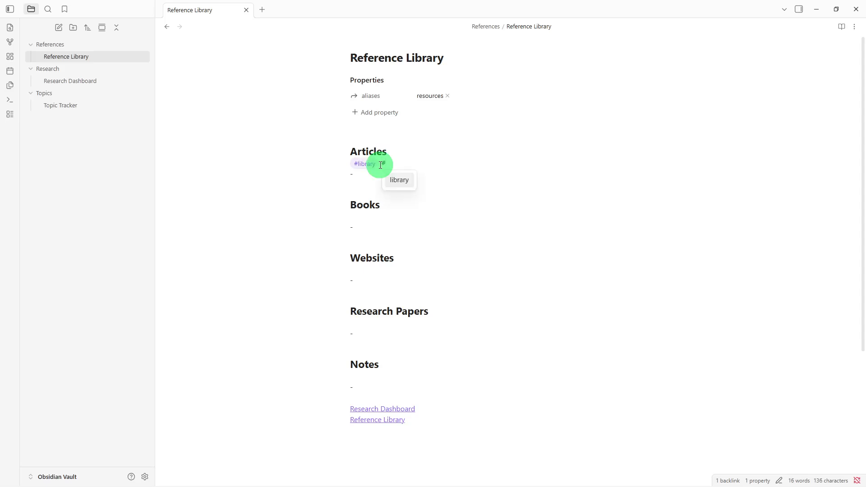
text(books)
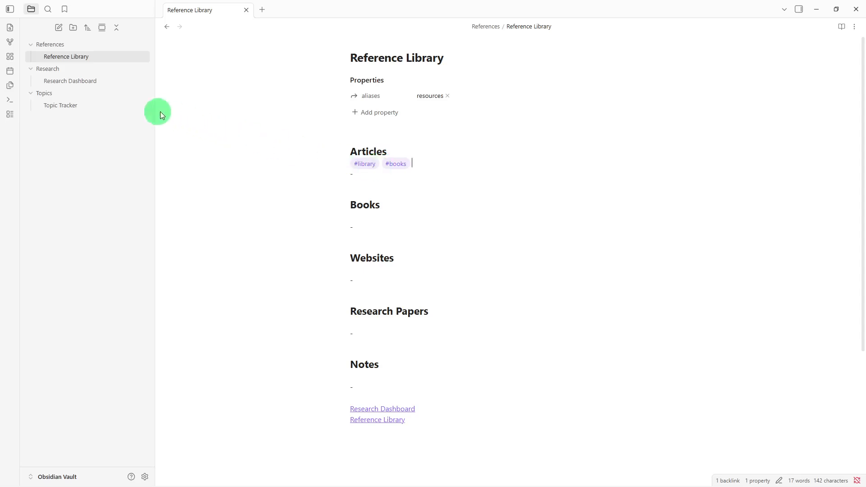
Step: Open the Topic Tracker note and the Research Dashboard note to review their sections and links
click(103, 103)
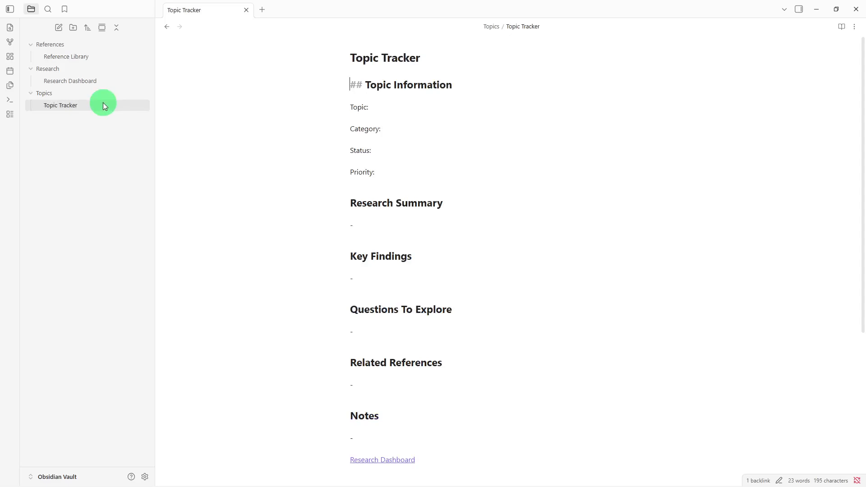
click(110, 81)
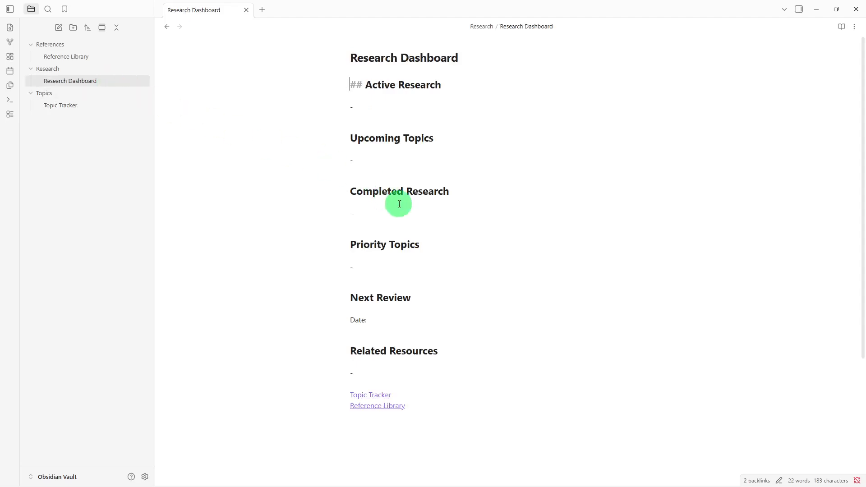
click(414, 213)
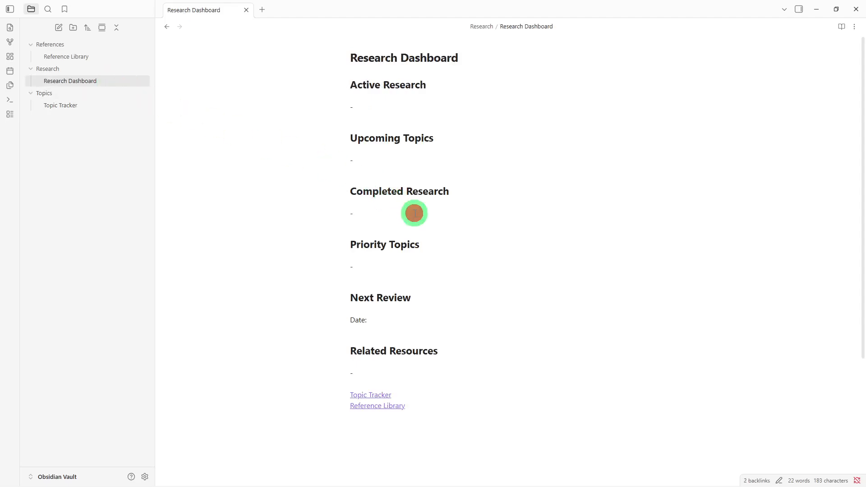